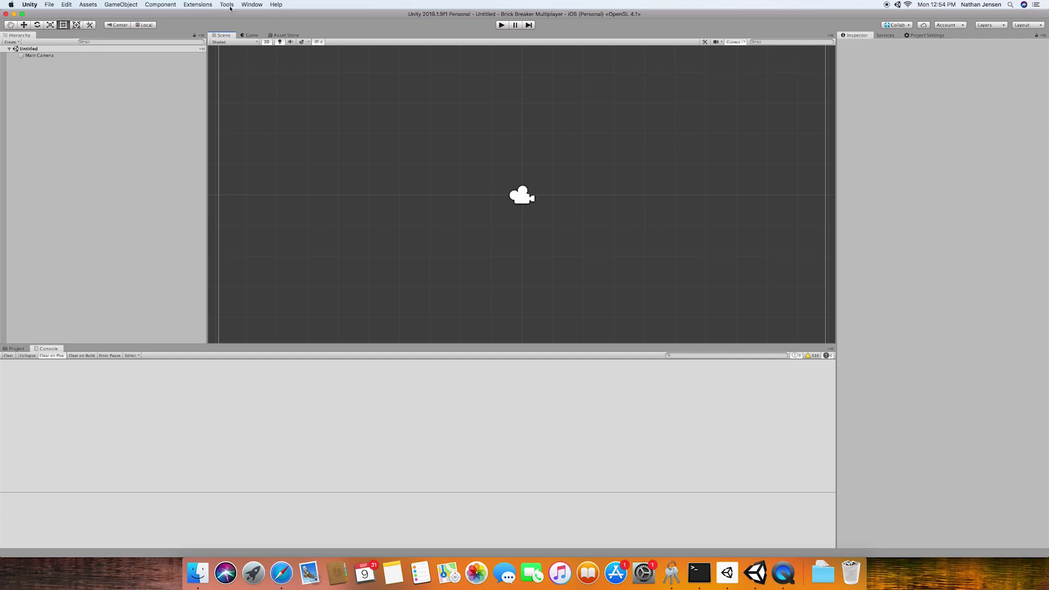
- Open NPSettings from Window > Voxel Busters > NativePlugins to show it in the Inspector
left_click(230, 9)
mouse_move(252, 4)
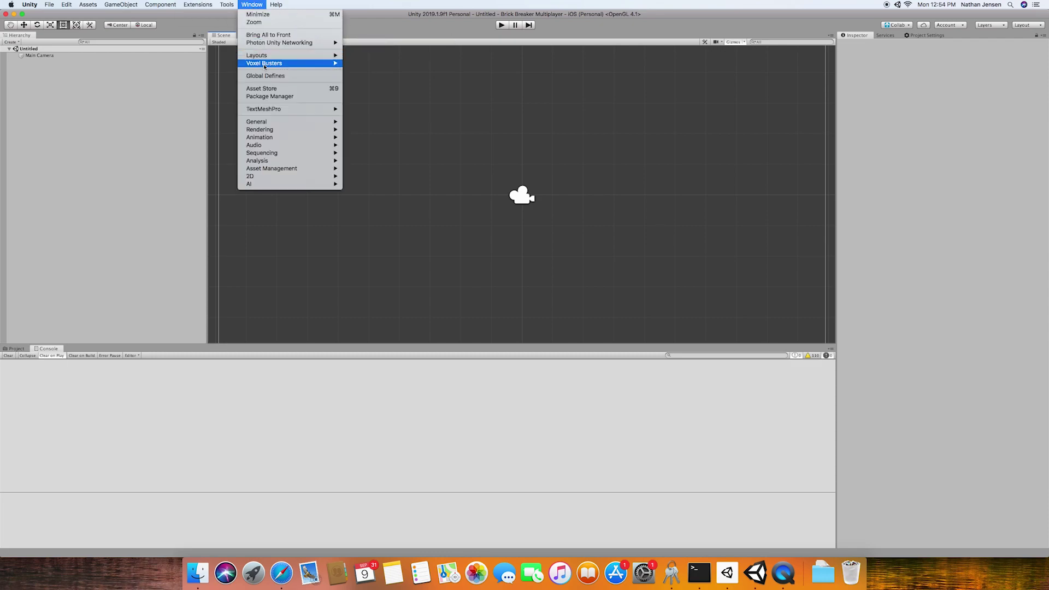
mouse_move(322, 63)
mouse_move(389, 64)
left_click(442, 76)
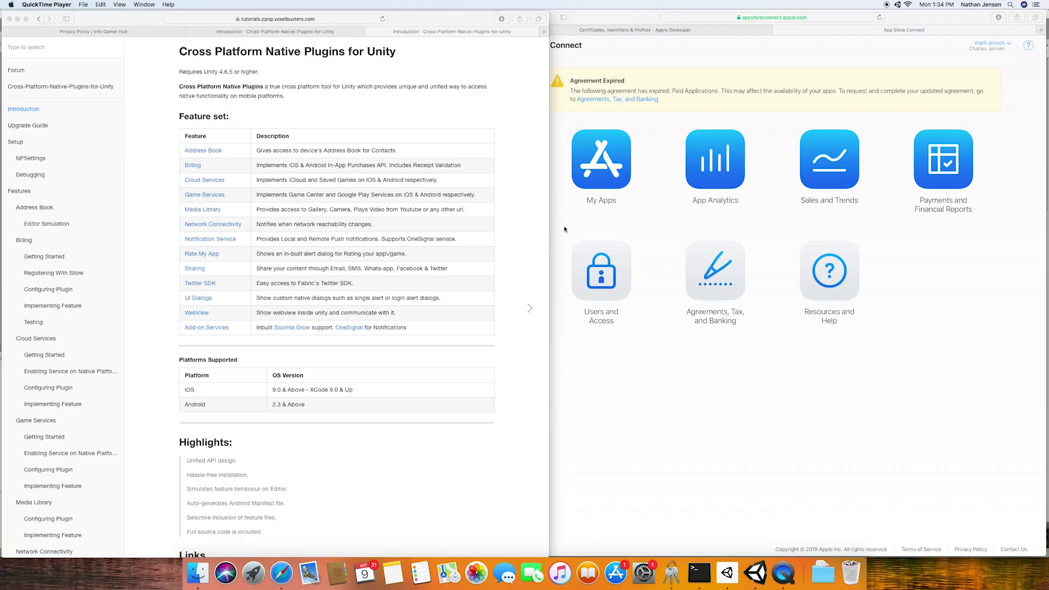
- Open the Billing 'Registering With Store' docs page, then the My Apps list in App Store Connect
left_click(23, 241)
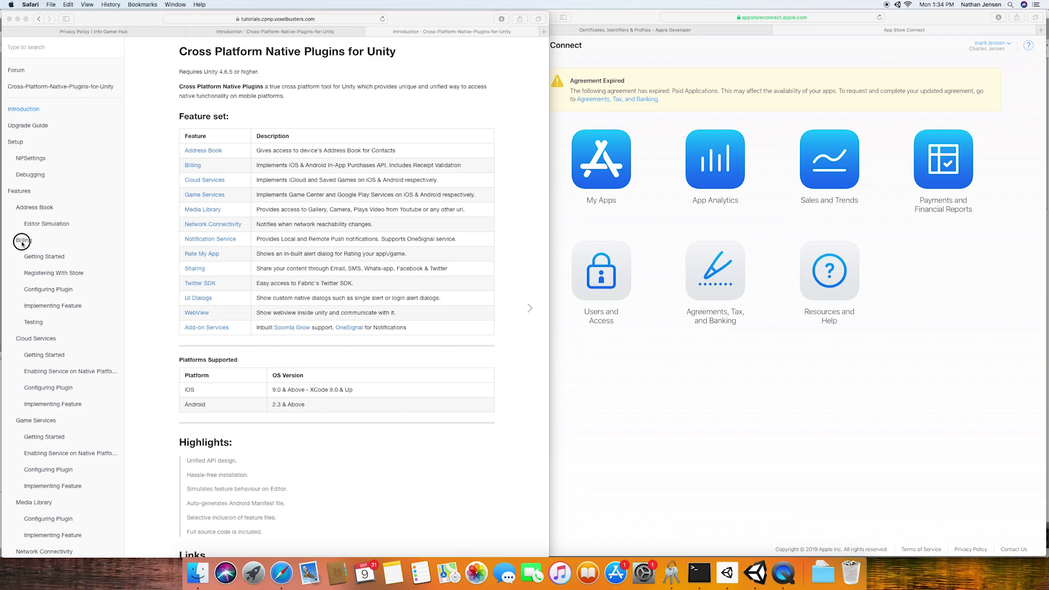
left_click(40, 274)
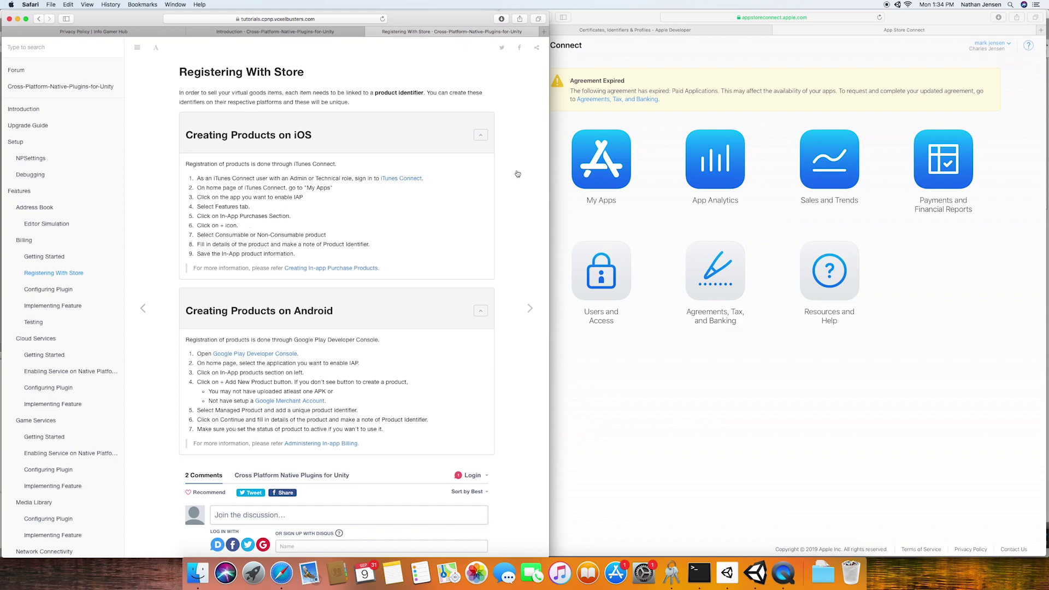
left_click(584, 171)
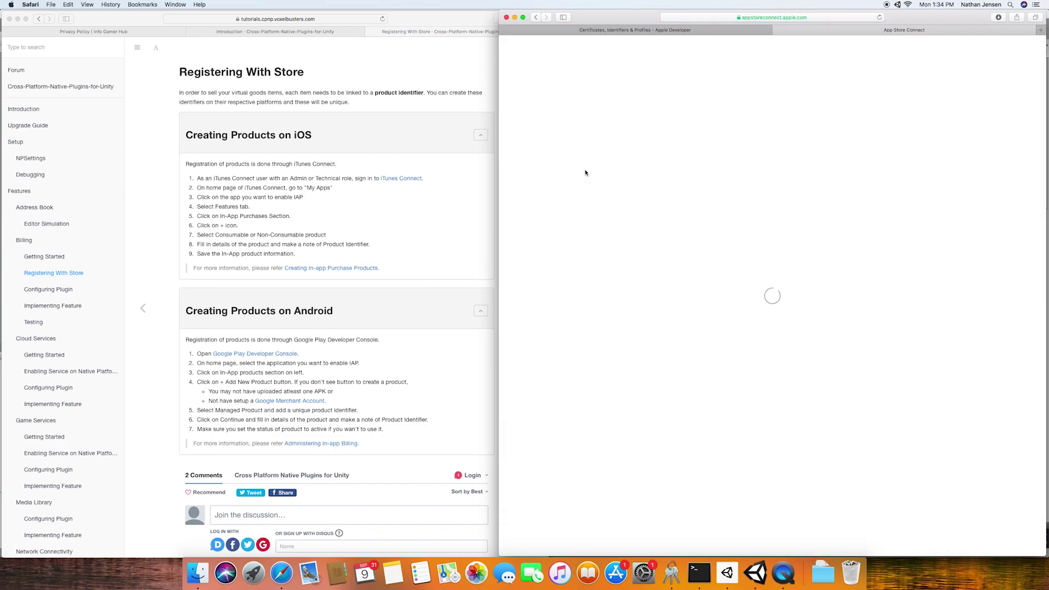
- Begin a Non-Consumable purchase under Brick Breaker Battle's In-App Purchases
left_click(569, 126)
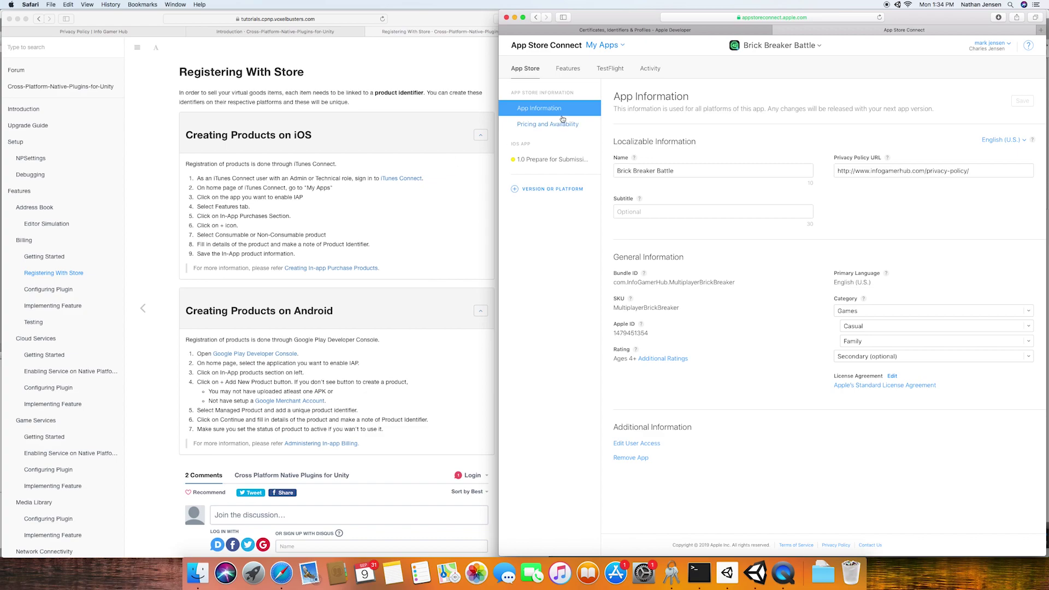
left_click(567, 68)
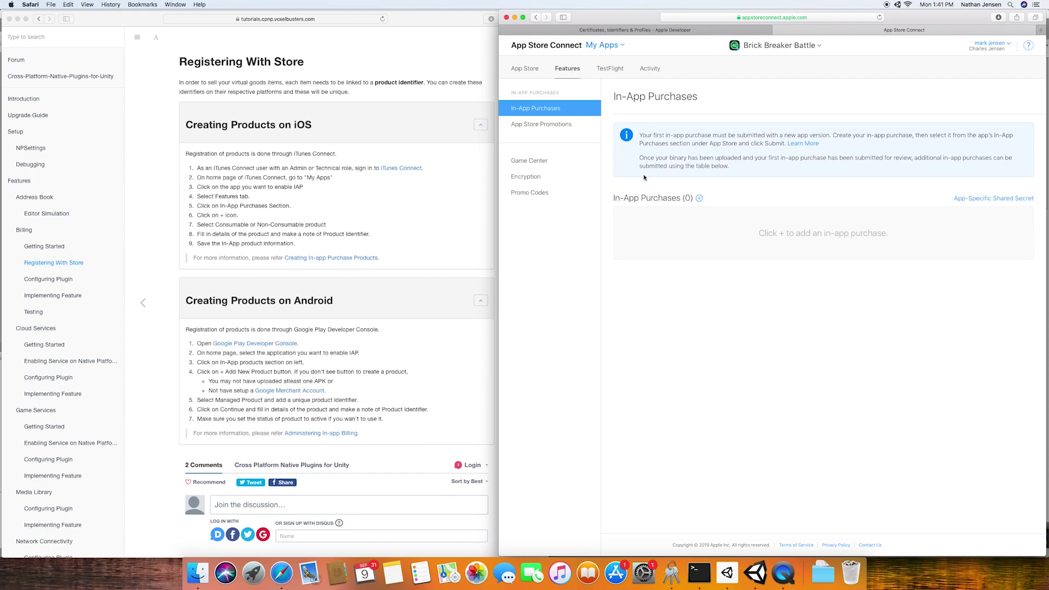
left_click(699, 198)
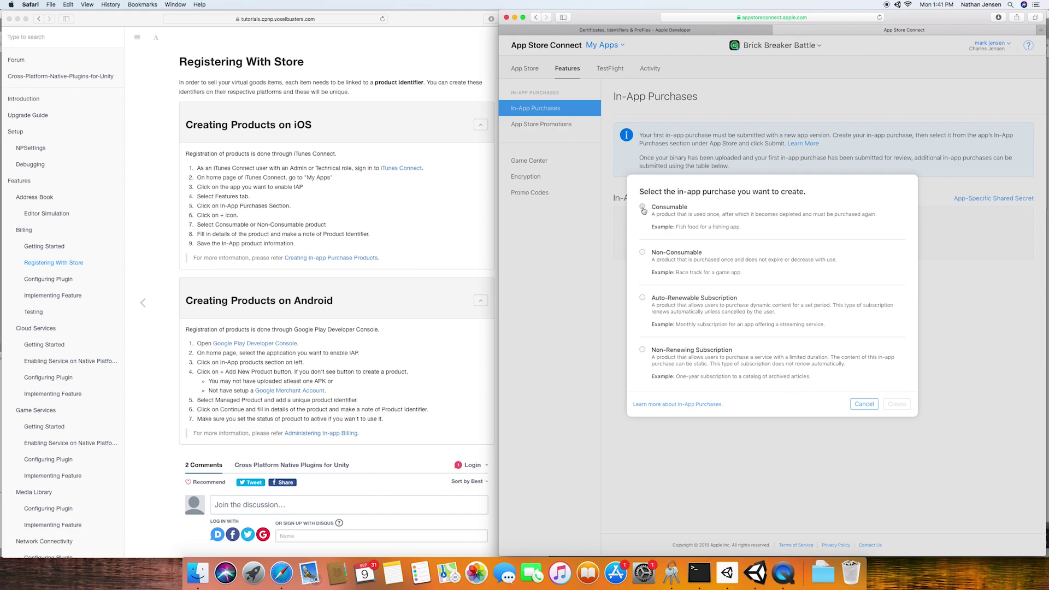
left_click(643, 253)
- Create the purchase with reference name 'Remove Ads', product ID MultiplayerBrickBreaker.RemoveAds, price USD 1.99 (Tier 2)
left_click(896, 404)
left_click(675, 154)
type("Remove Ads")
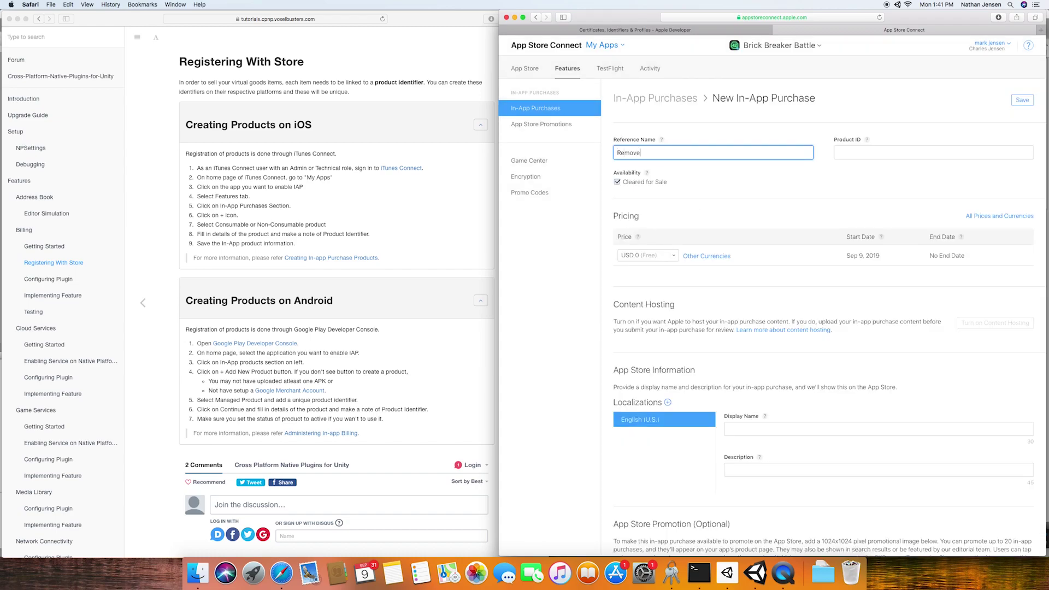
left_click(840, 150)
type("Multip")
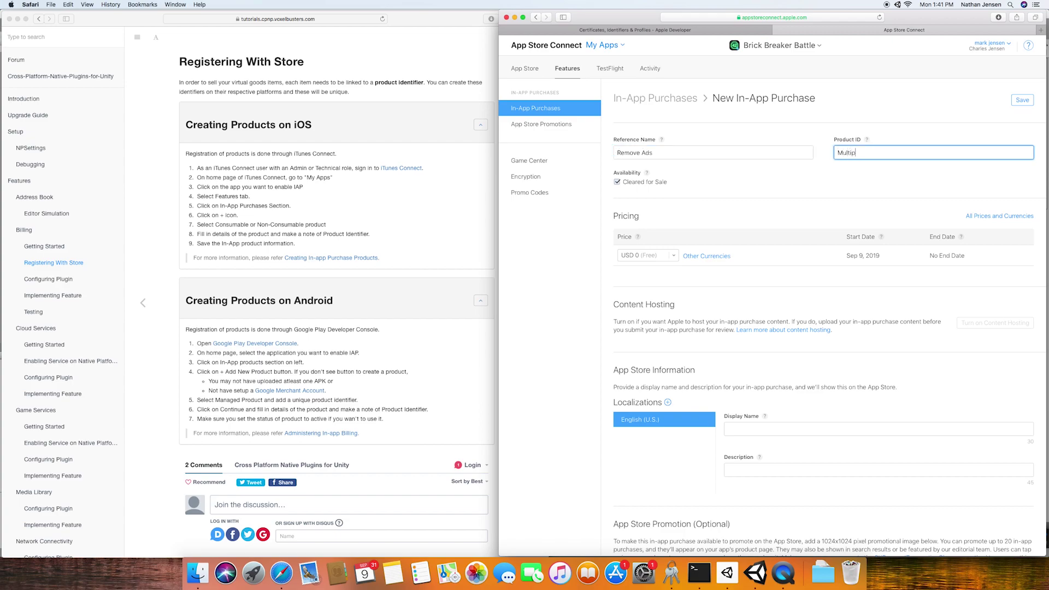
type("layerBrickBreaker.RemoveAds")
left_click(654, 254)
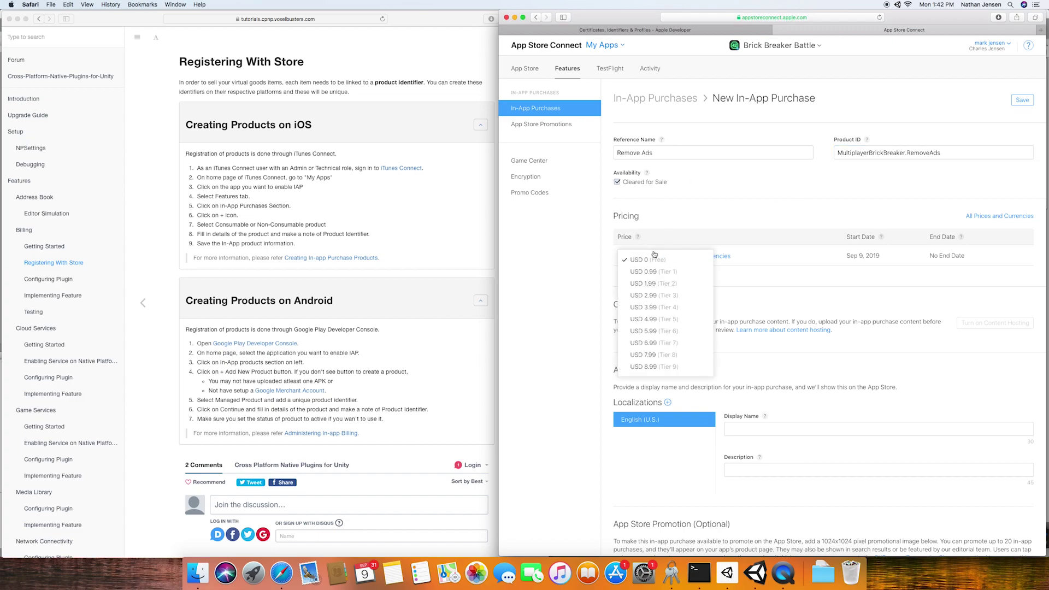
left_click(650, 283)
- Enter display name 'Remove Ads' and description 'Remove als from Brick Breaker Battle'
scroll(661, 246, "down", 3)
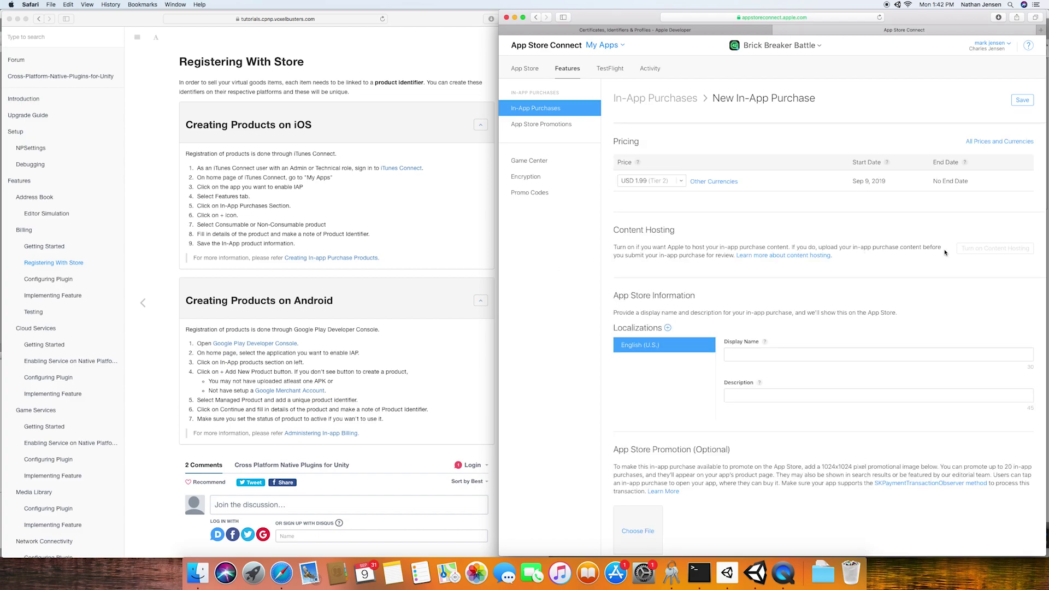
scroll(852, 270, "down", 2)
left_click(760, 288)
type("Remove Ads")
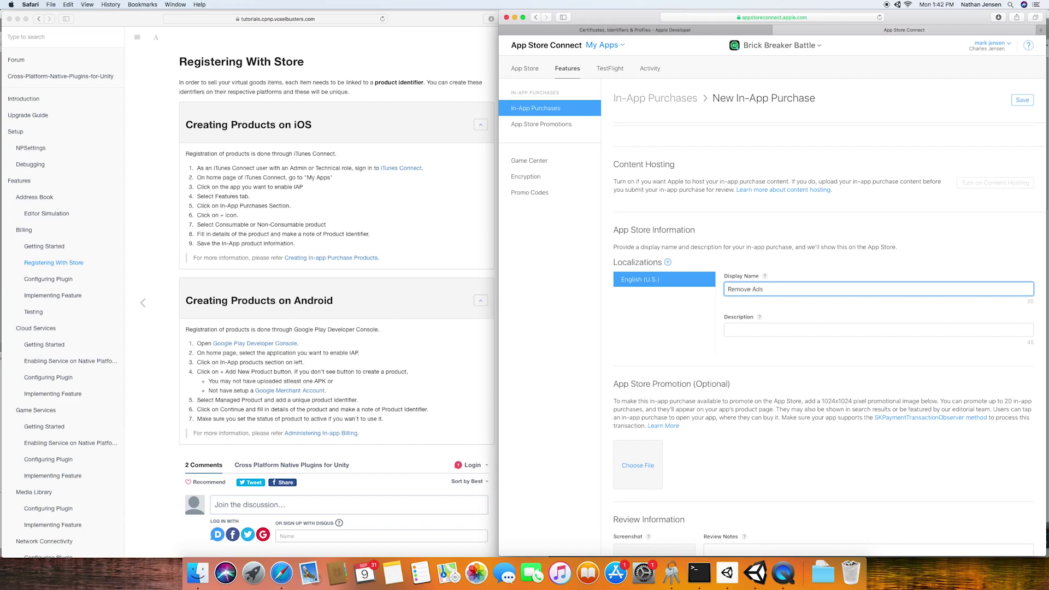
key("Tab")
type("This one time purchase will remove a")
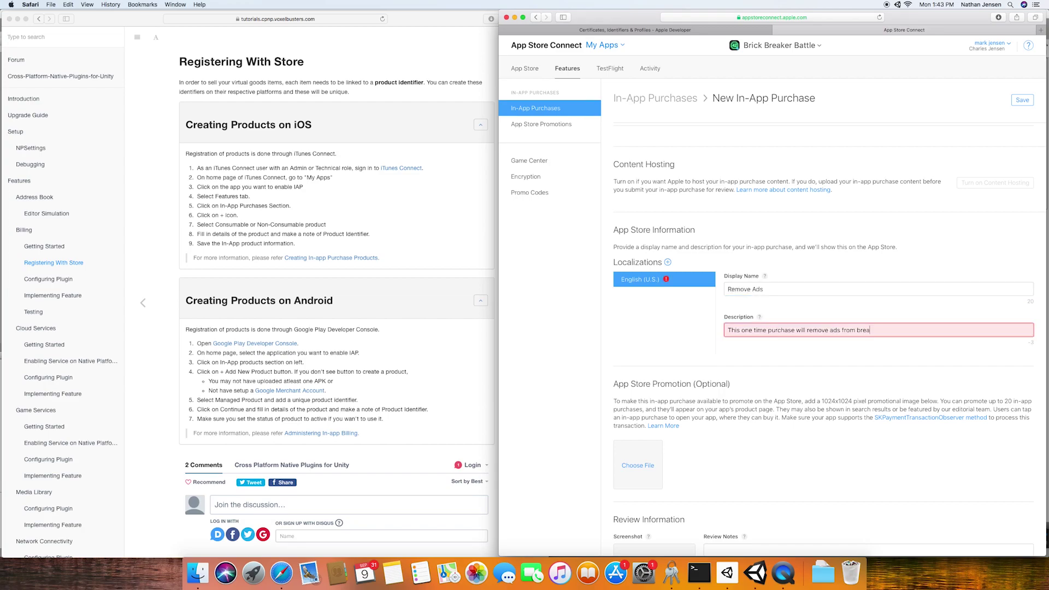
key("cmd+a")
type("Remove al")
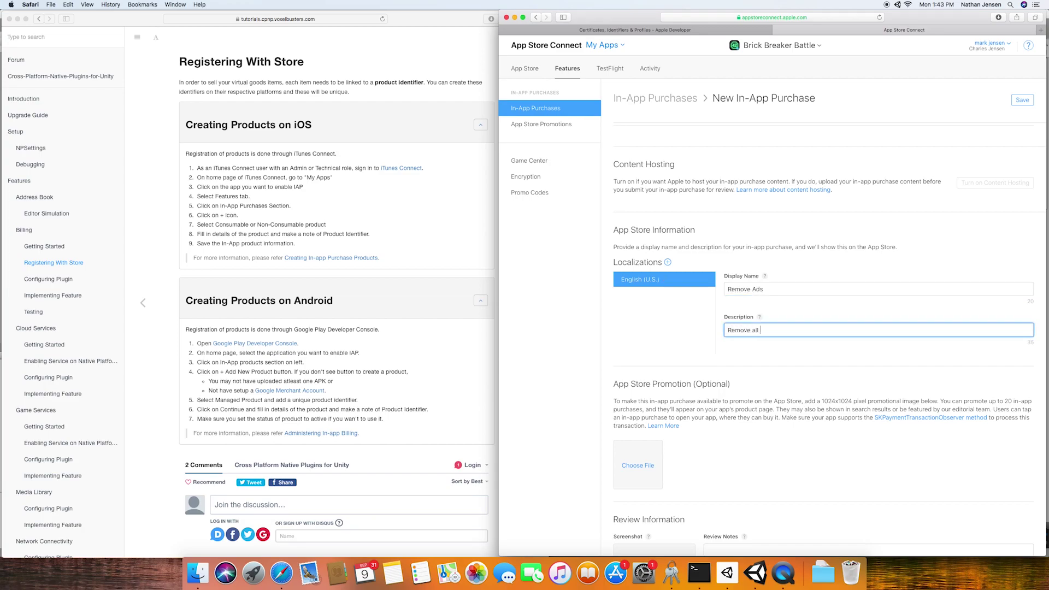
type("s from Brick Breaker Battle")
scroll(704, 399, "down", 3)
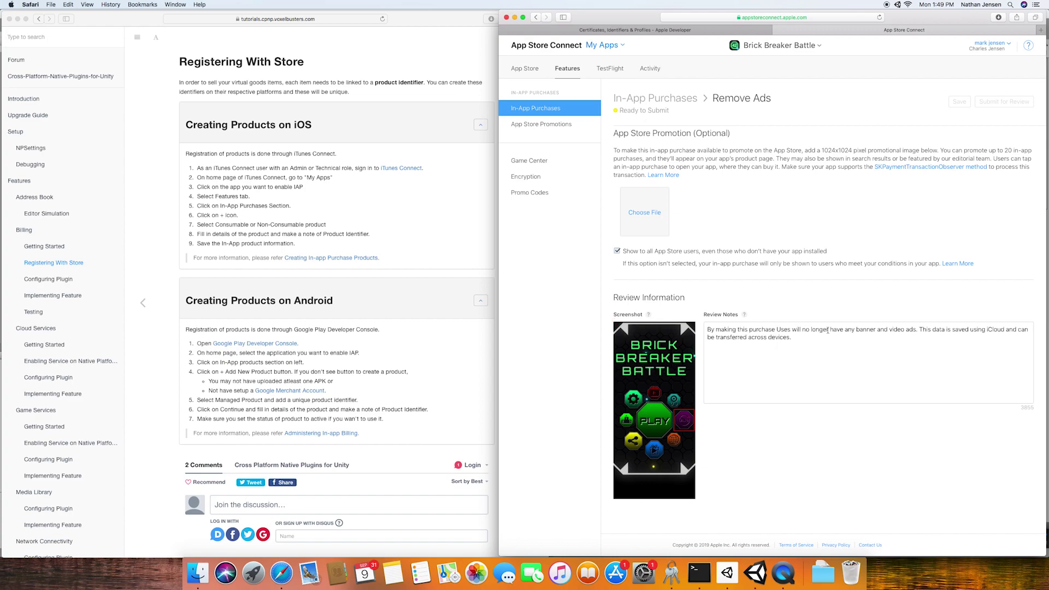
- Save the Remove Ads purchase and select its product ID MultiplayerBrickBreaker.RemoveAds in the purchase list
left_click(936, 337)
left_click(961, 104)
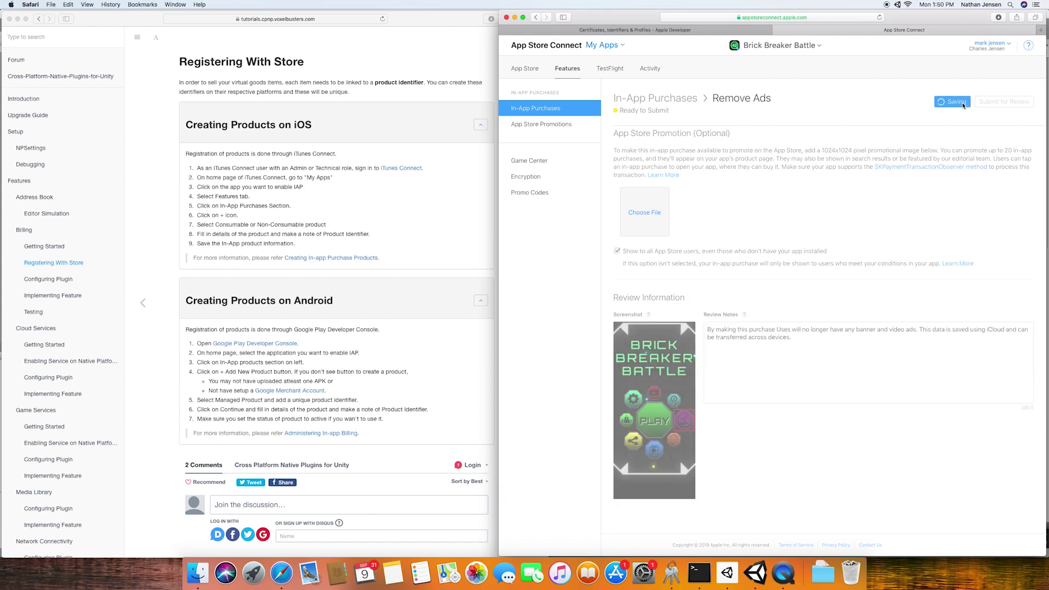
left_click(589, 115)
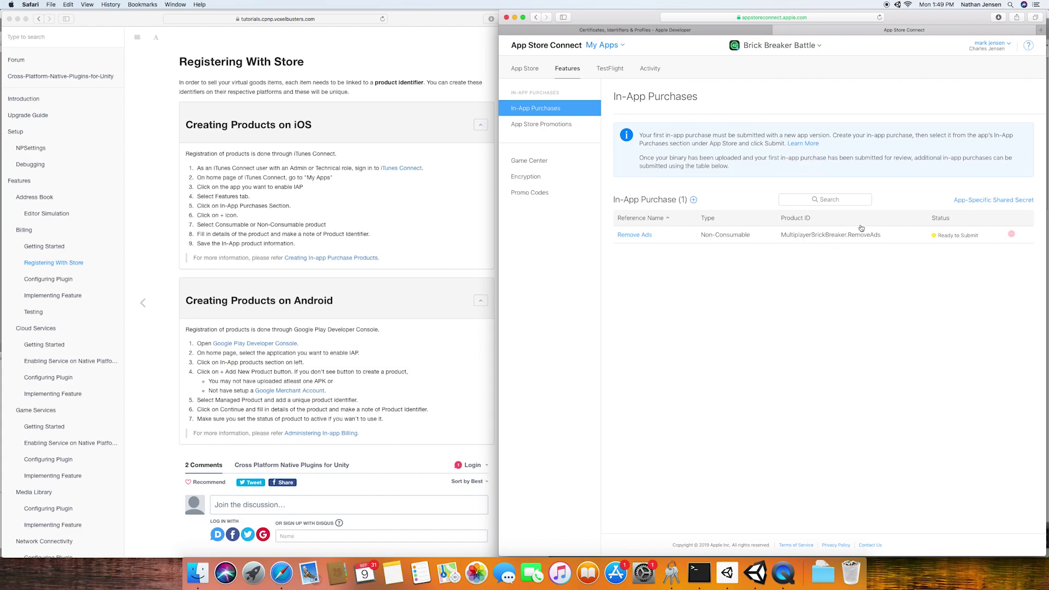
triple_click(822, 244)
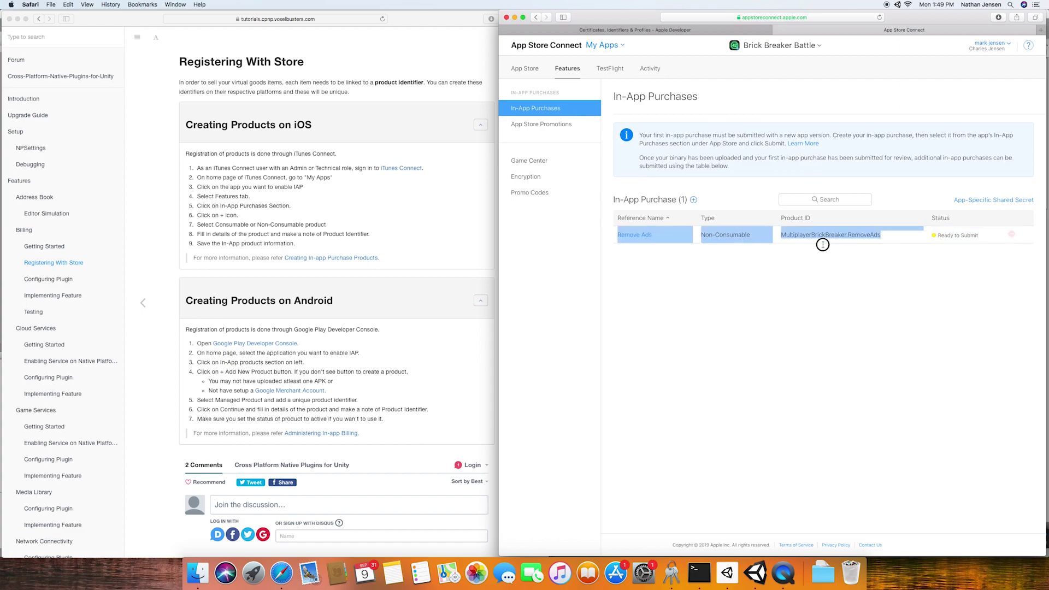
double_click(782, 234)
key("super+c")
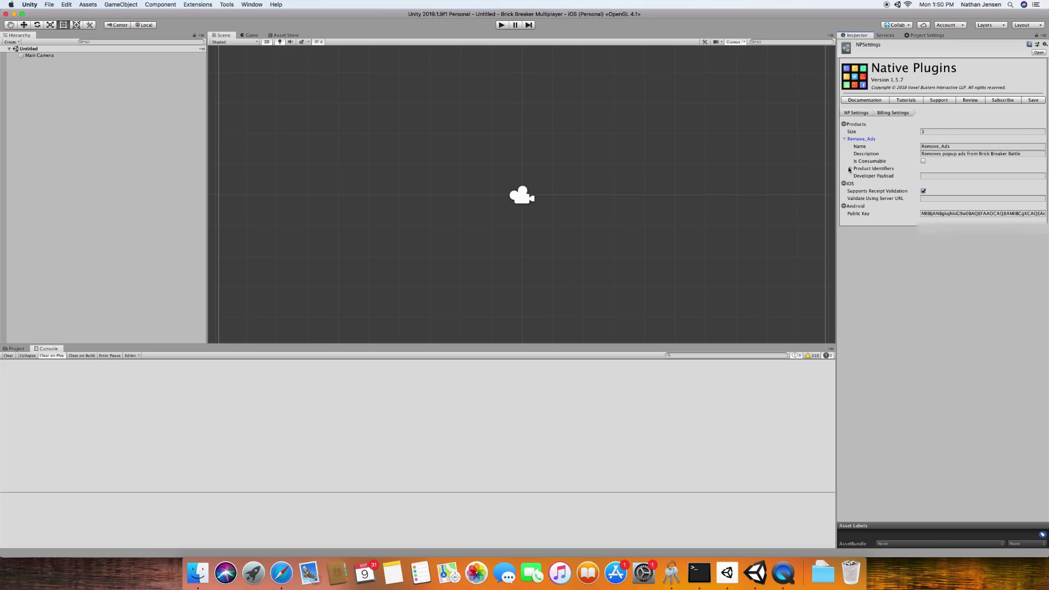
- Set Remove_Ads Product Identifiers size to 2, with Element 1 as IOS using MultiplayerBrickBreaker.RemoveAds
left_click(849, 169)
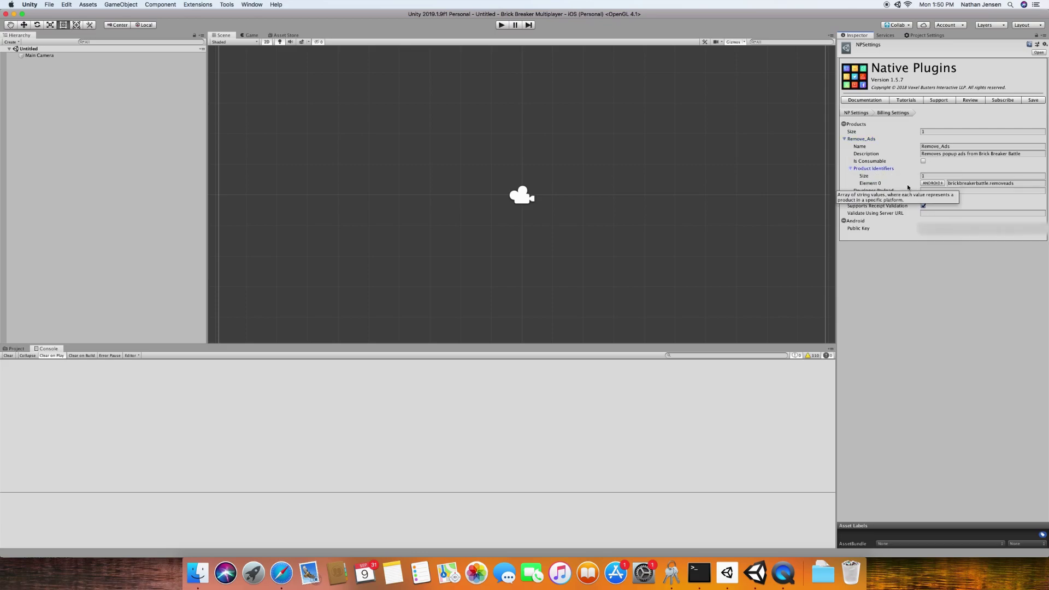
left_click(927, 175)
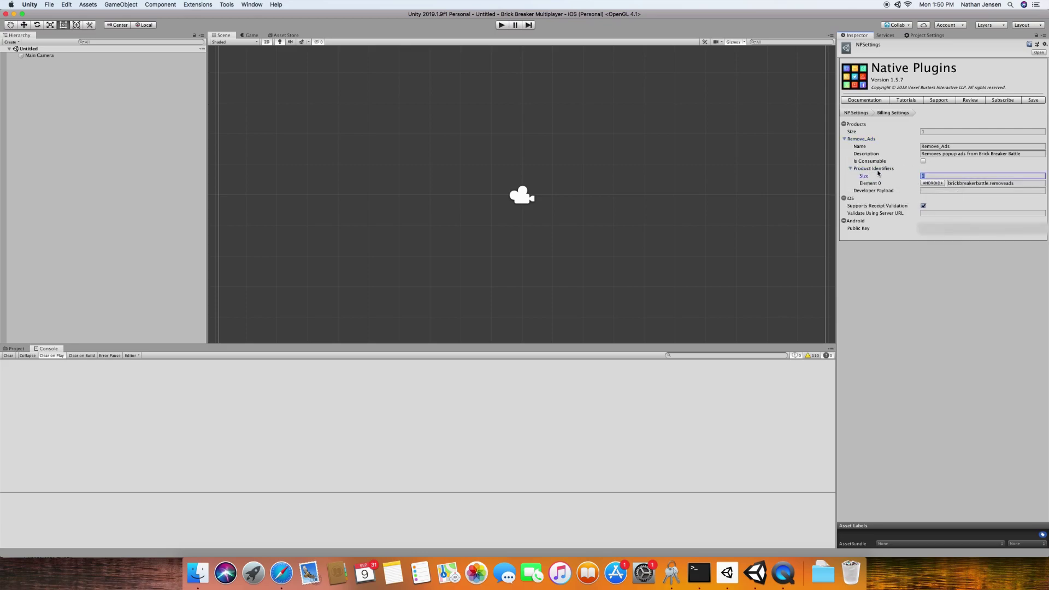
type("2")
key("Return")
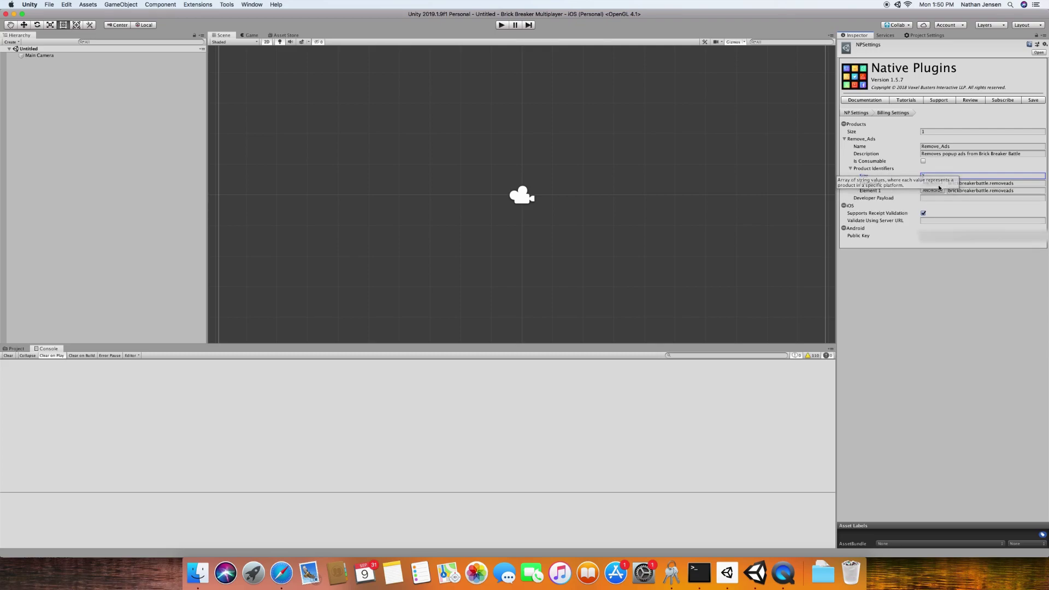
left_click(933, 191)
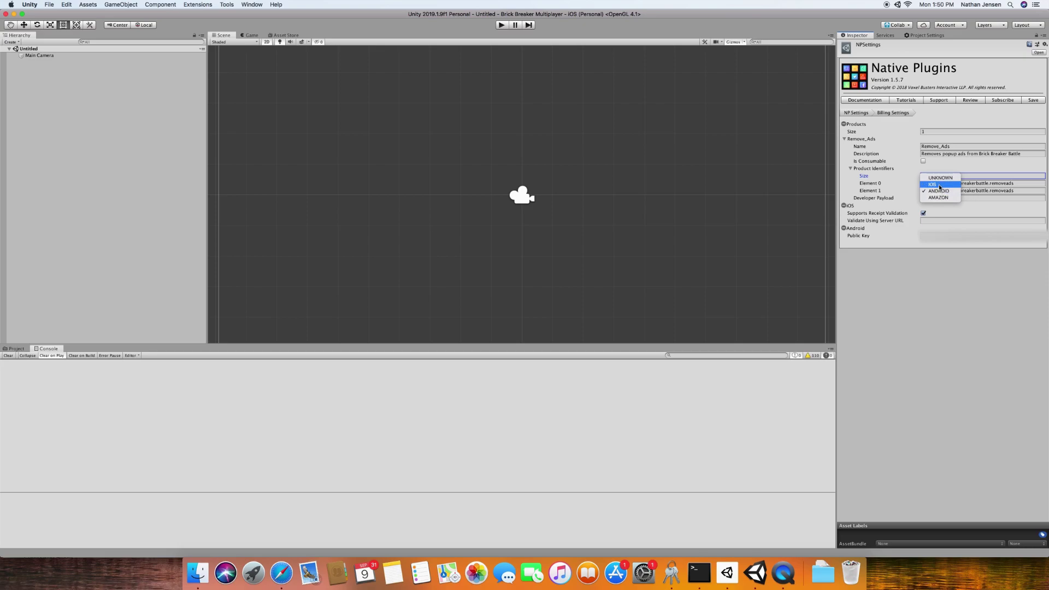
left_click(933, 184)
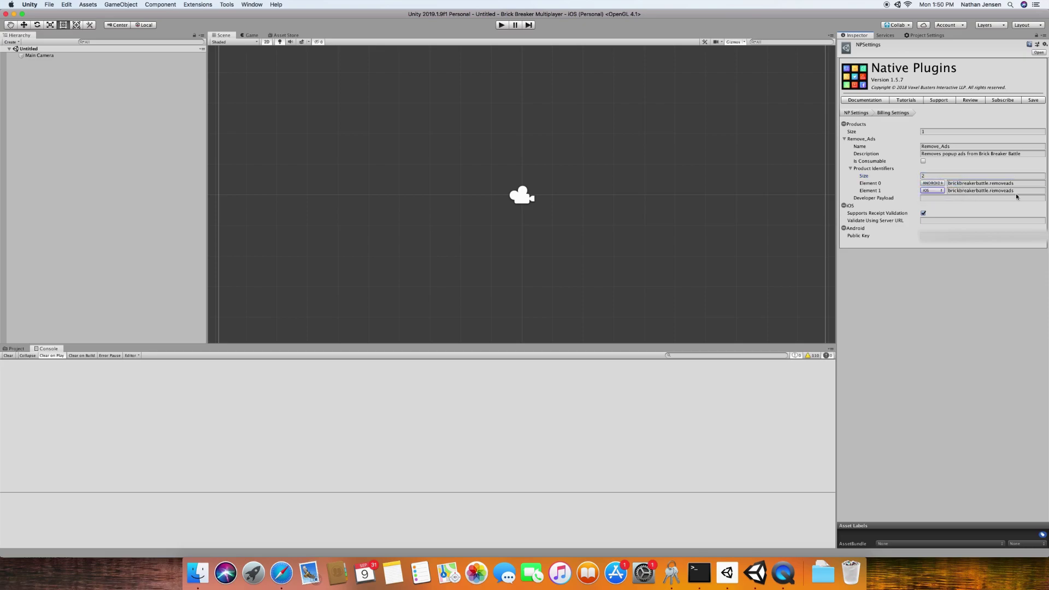
left_click_drag(1015, 191, 896, 195)
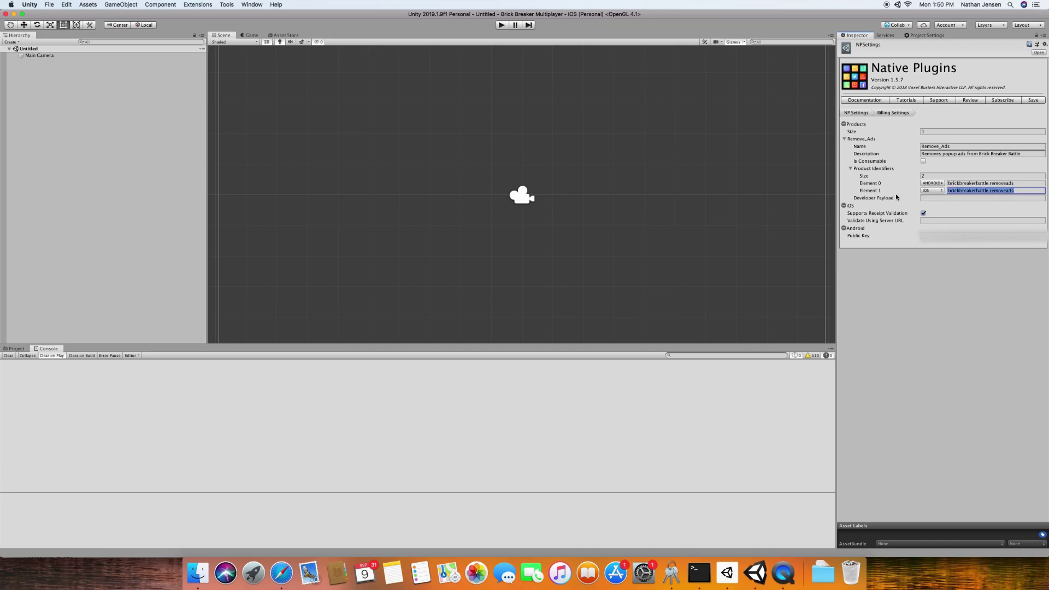
key("super+v")
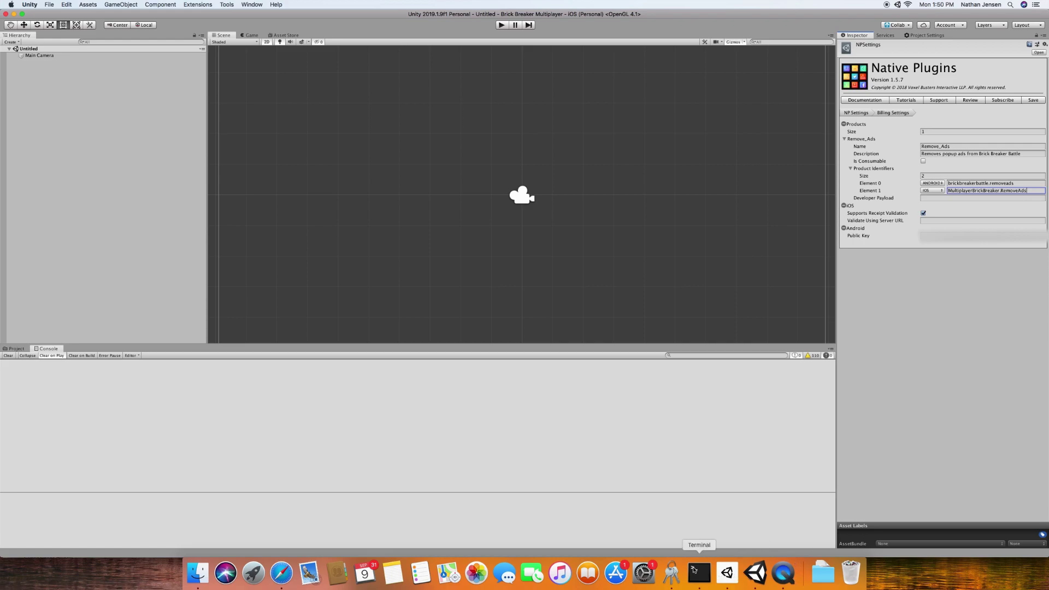
- Add the Remove Ads purchase to the In-App Purchases of iOS App version 1.1
left_click(282, 572)
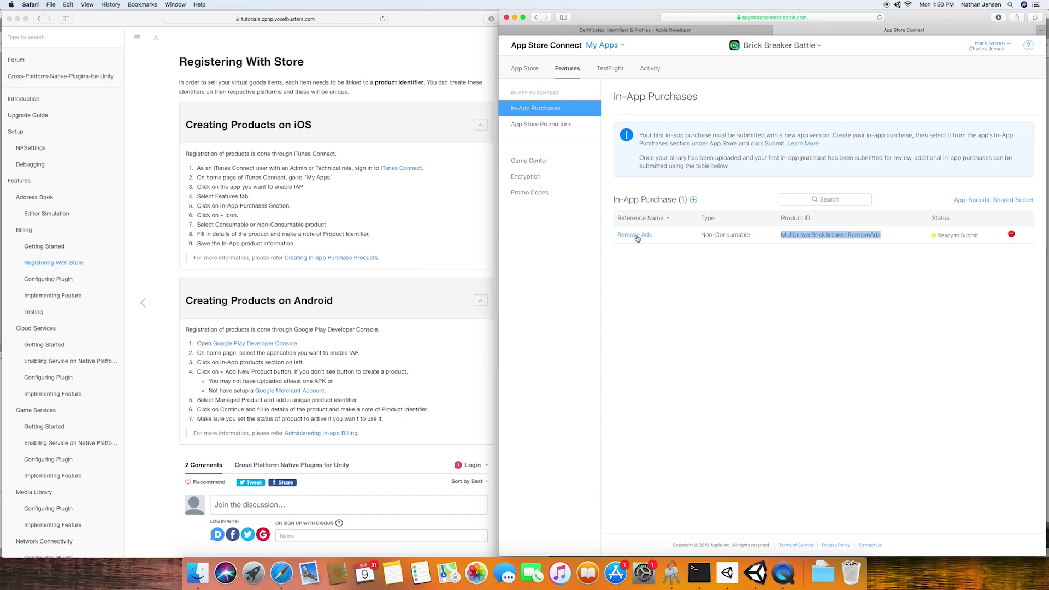
left_click(525, 68)
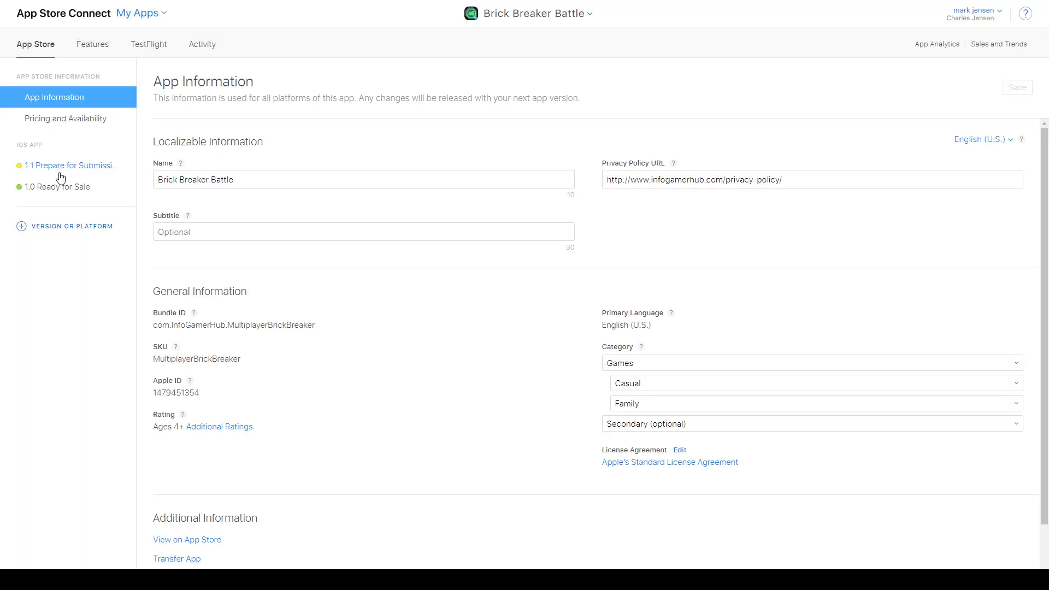
left_click(52, 165)
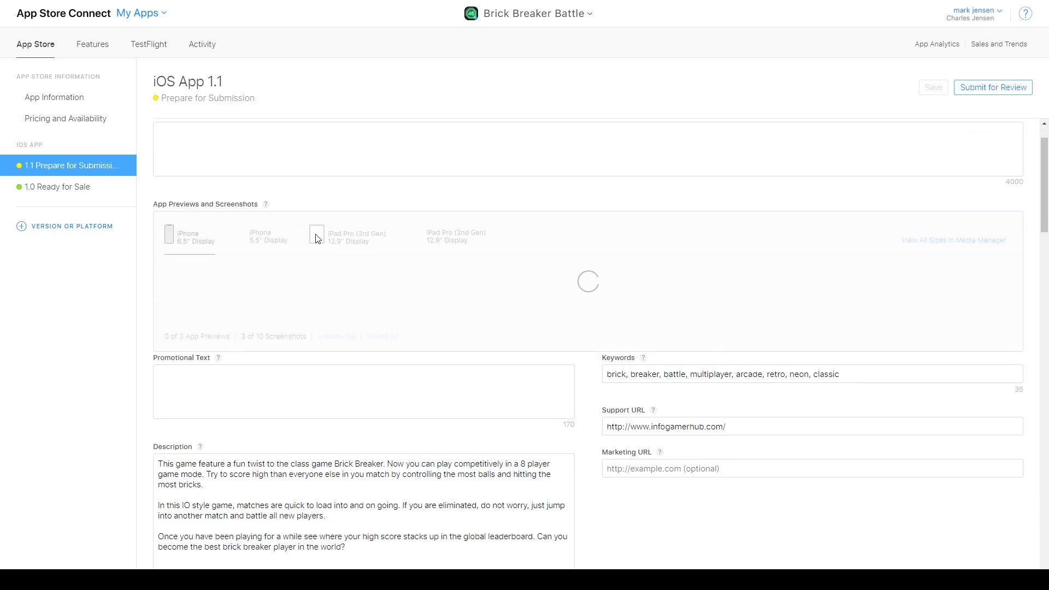
scroll(317, 239, "down", 5)
scroll(317, 238, "down", 13)
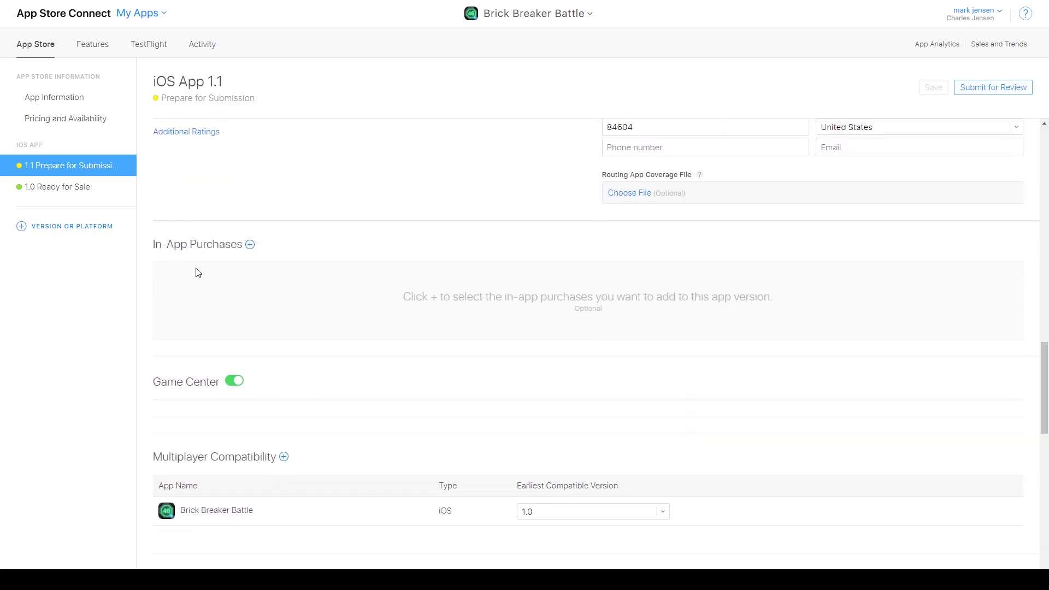
left_click(249, 244)
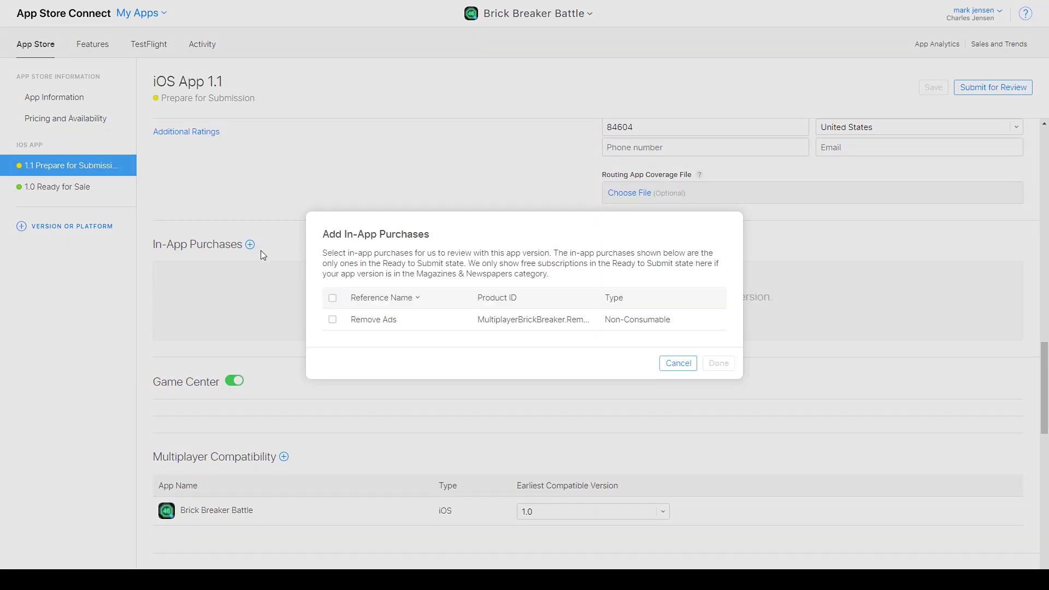
left_click(333, 323)
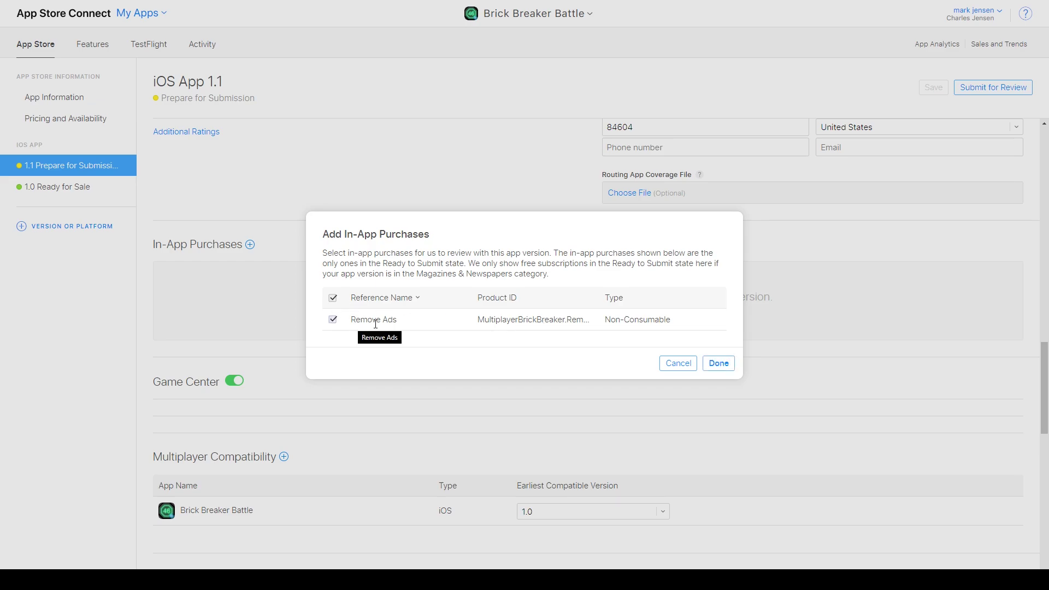
left_click(717, 365)
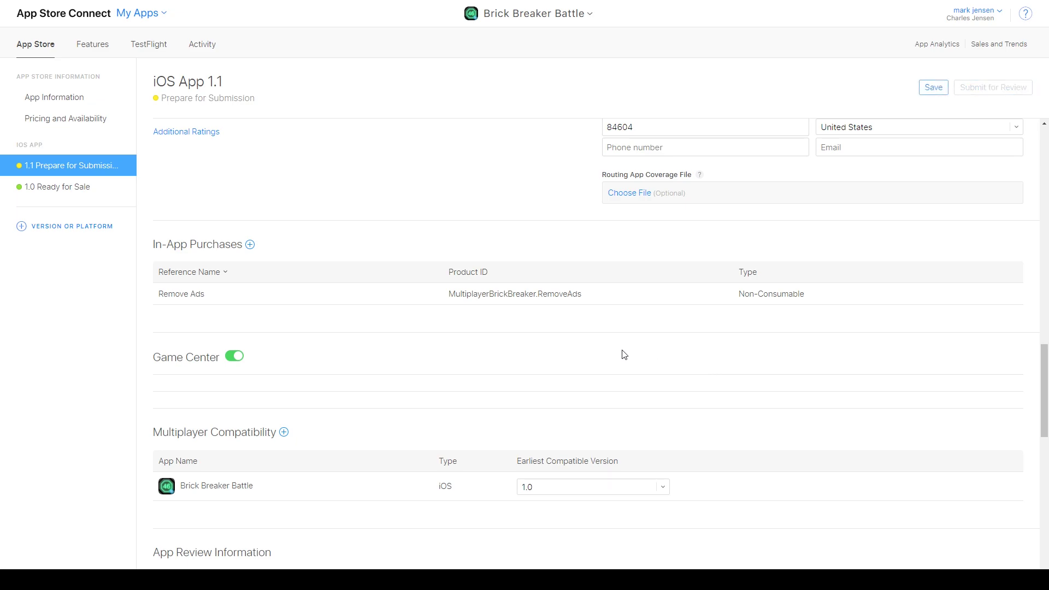